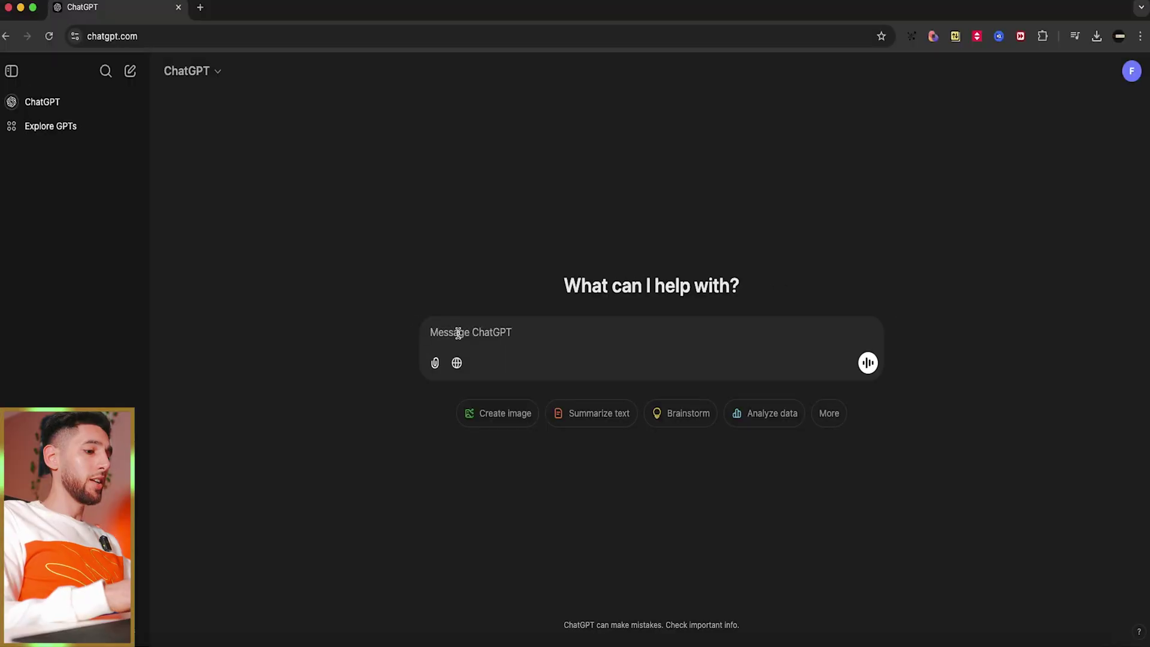
text(Can you creat)
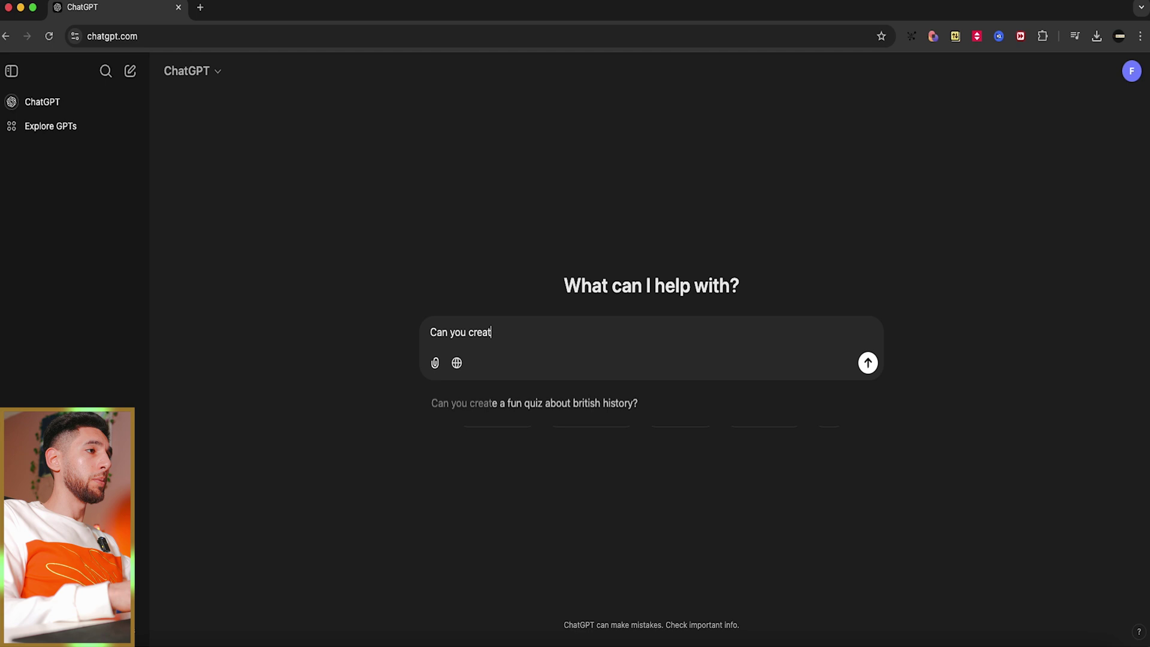
text(e me a LU)
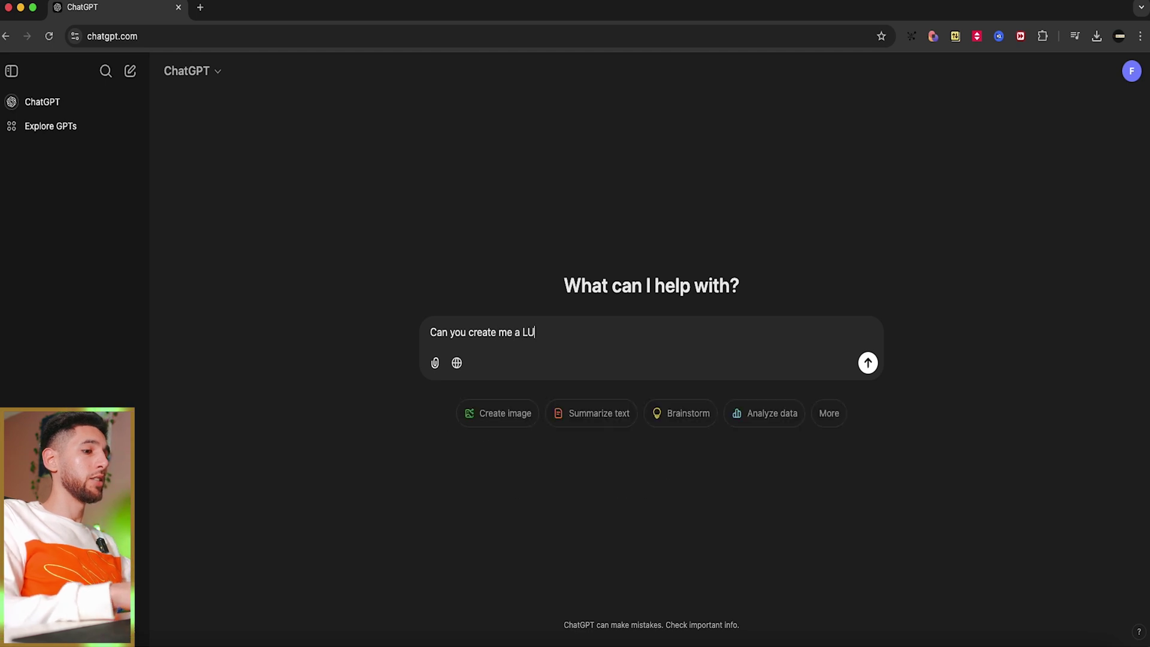
text(T file for pre)
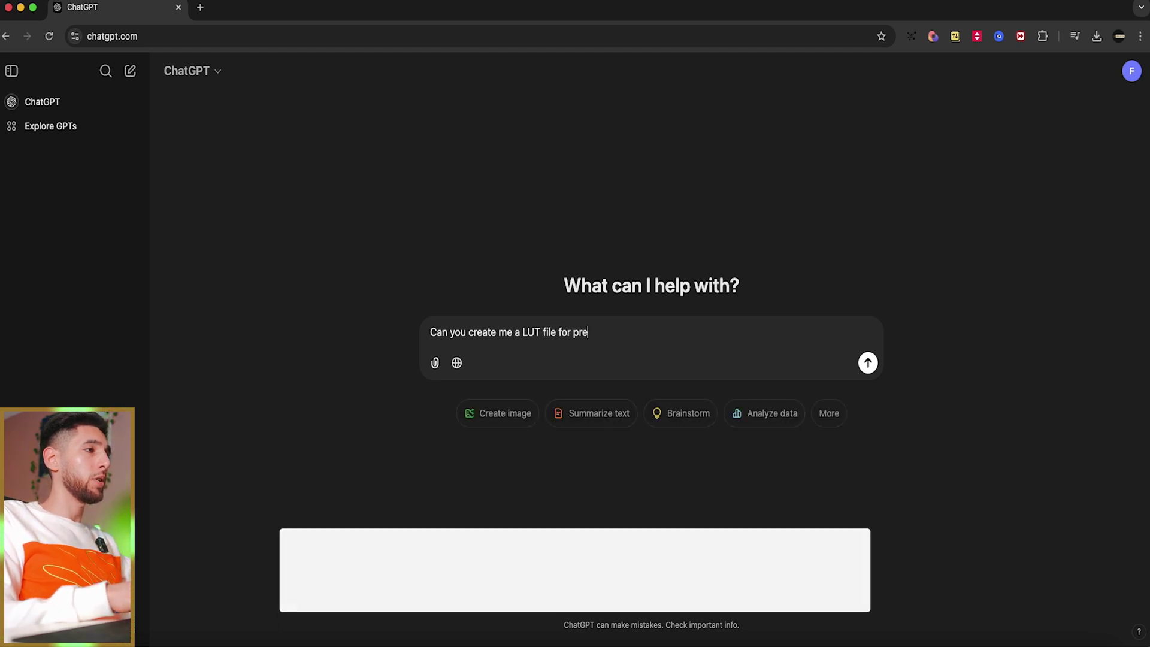
text(miere pro, )
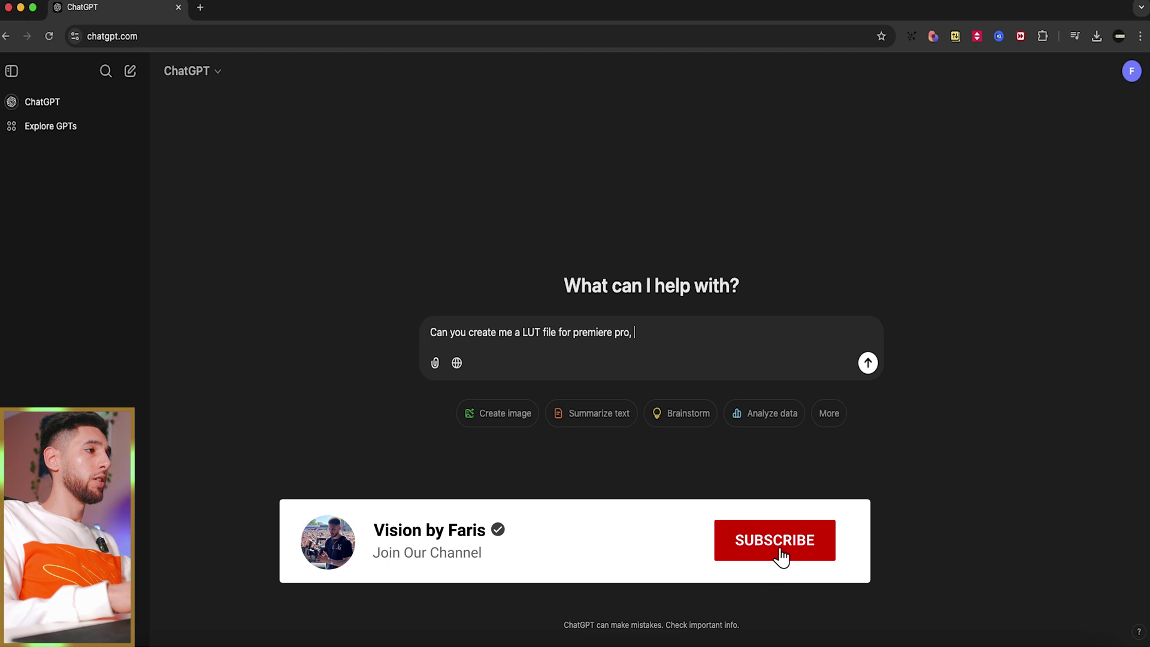
text(in the style of Night Vision pleae)
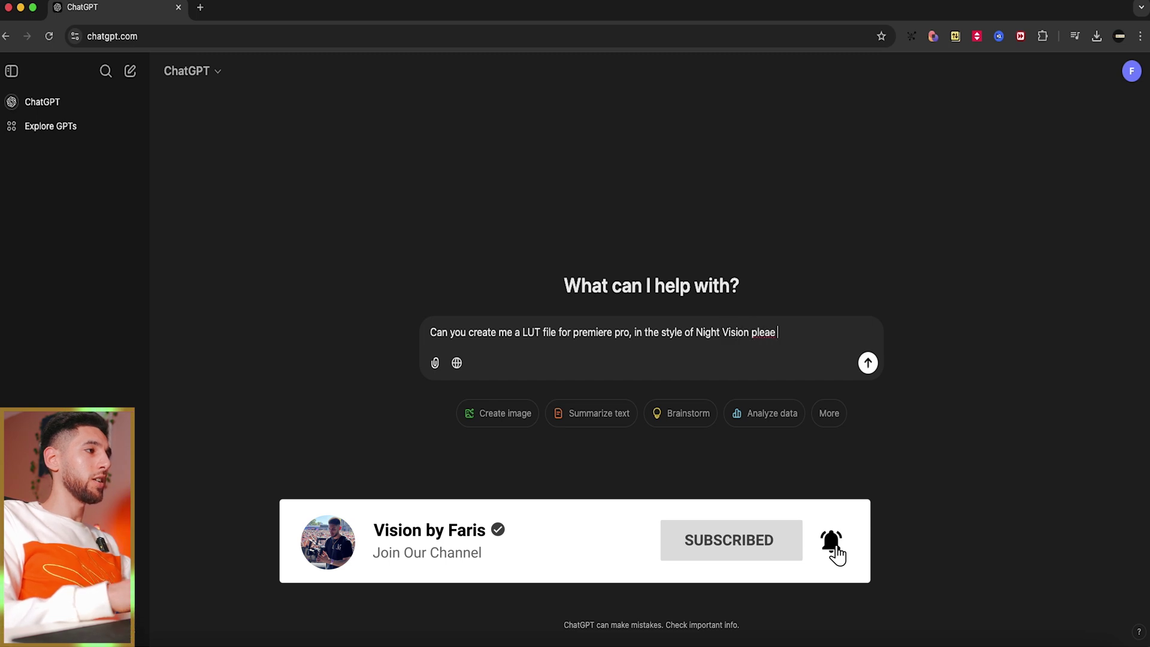
- Send ChatGPT a prompt requesting a noisy night-vision Premiere Pro LUT for flat footage
key(BackSpace)
text(se includ)
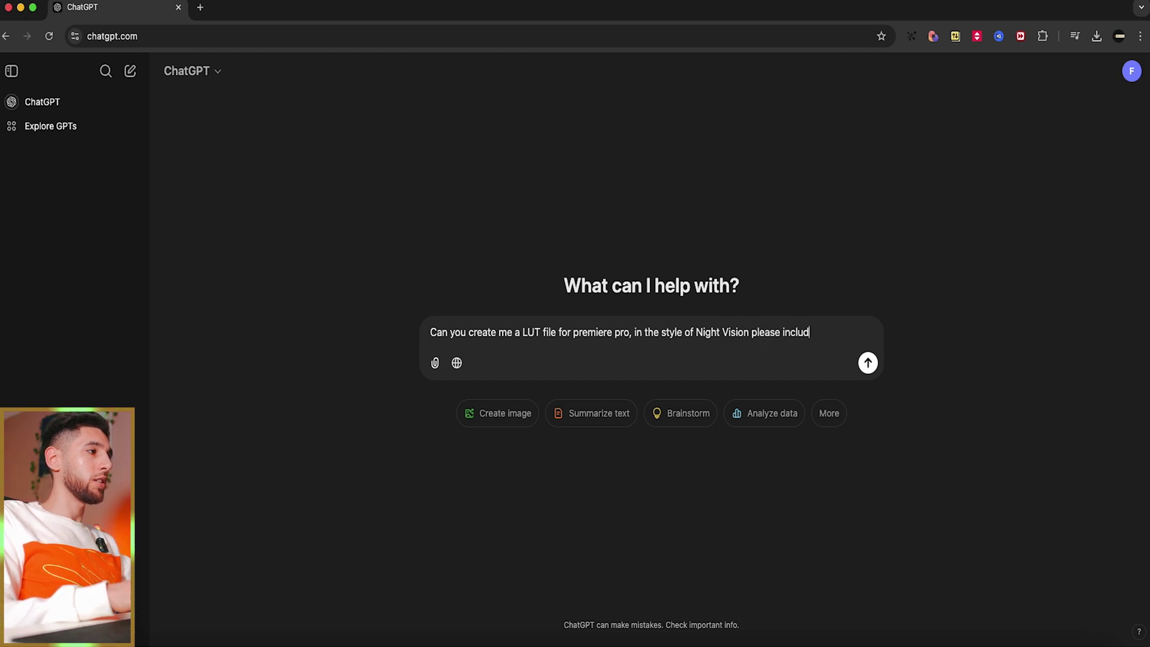
text(e noise - )
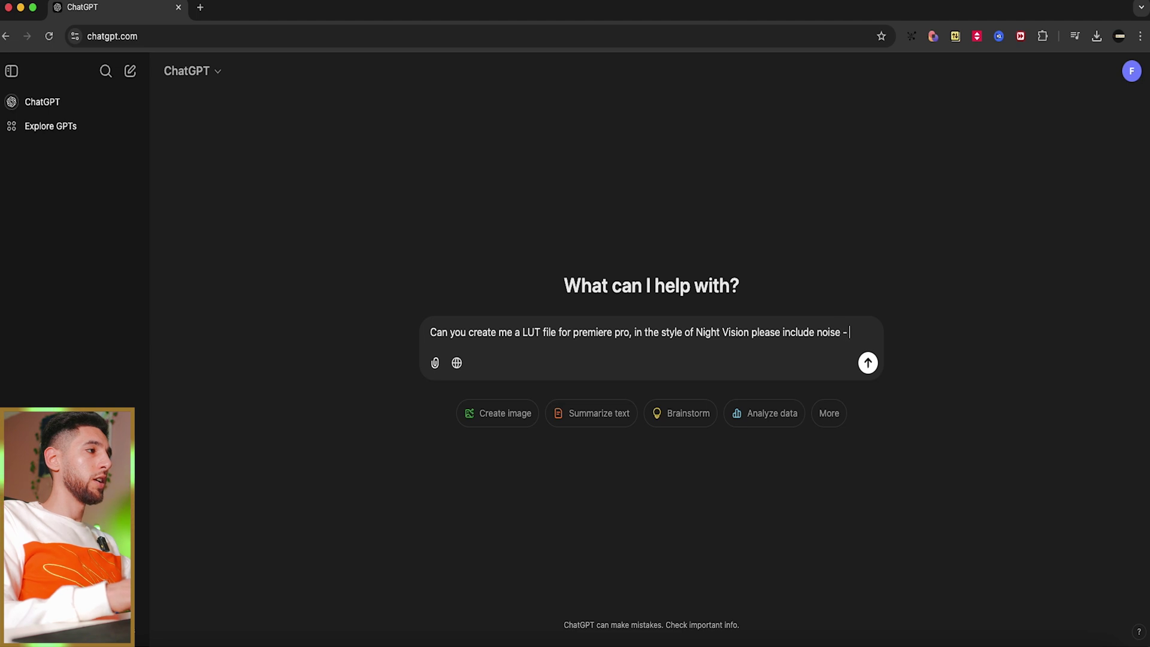
text(and make sure it )
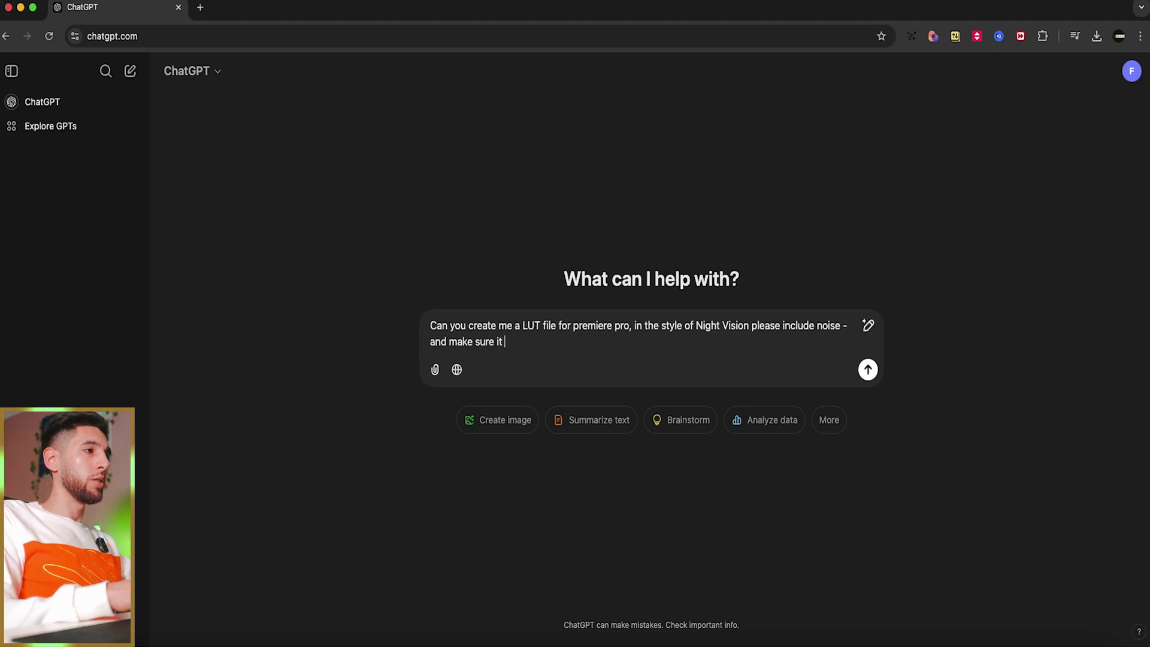
text(works for flat footage)
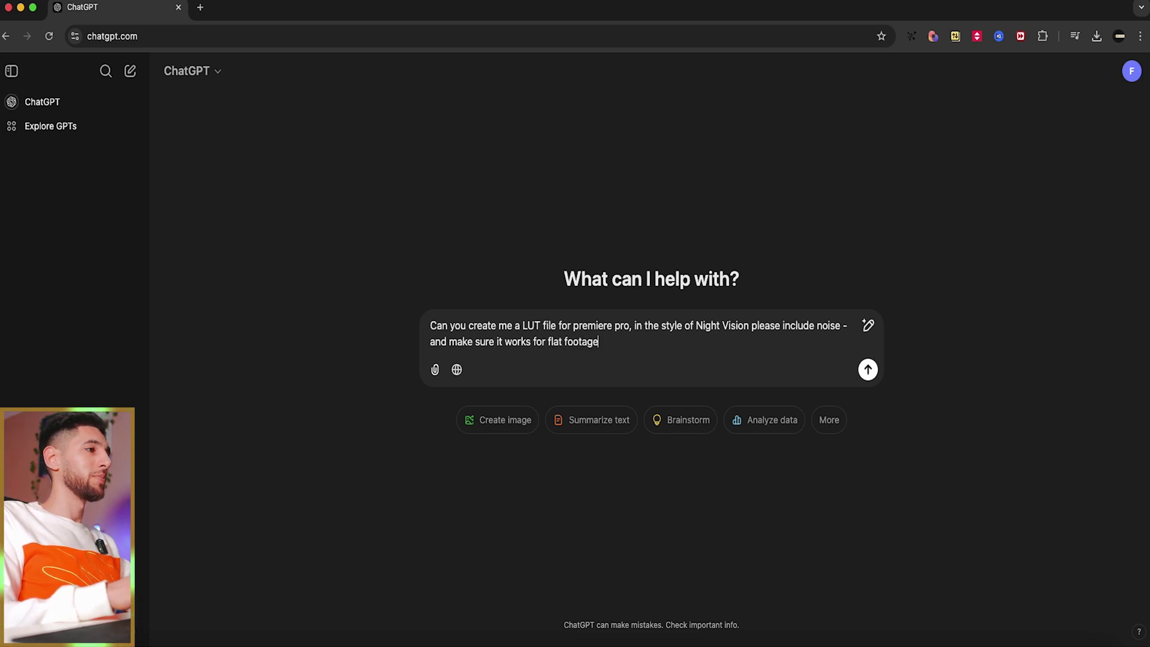
key(Return)
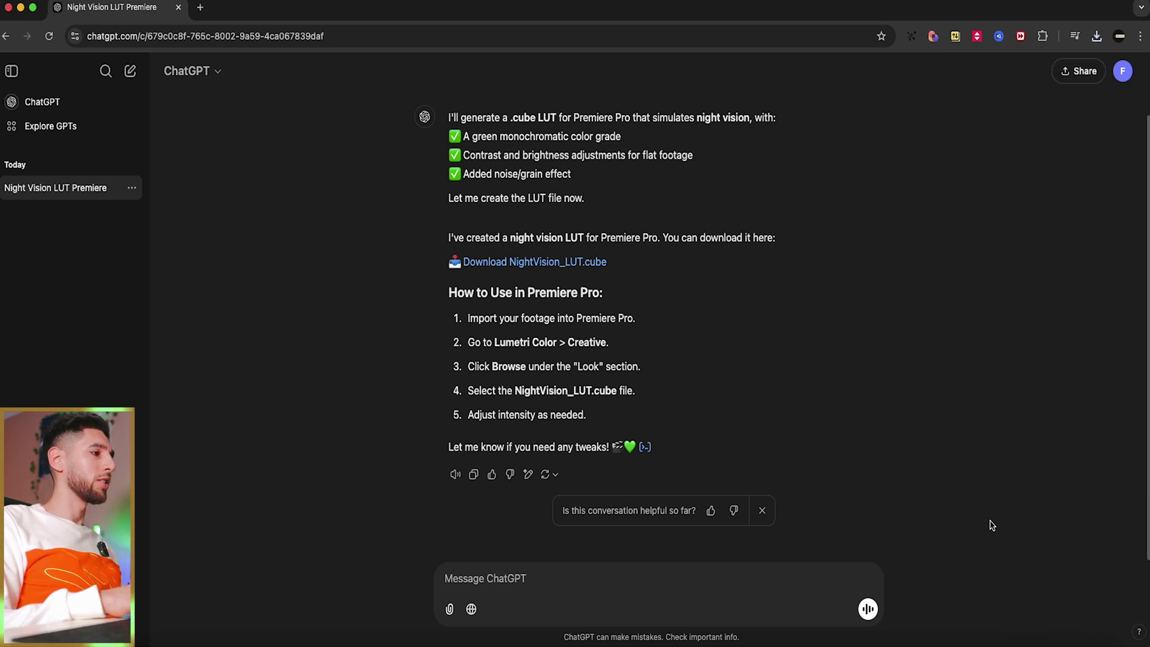
- Create a new adjustment layer and place it on V2 above clip C4639
click(968, 642)
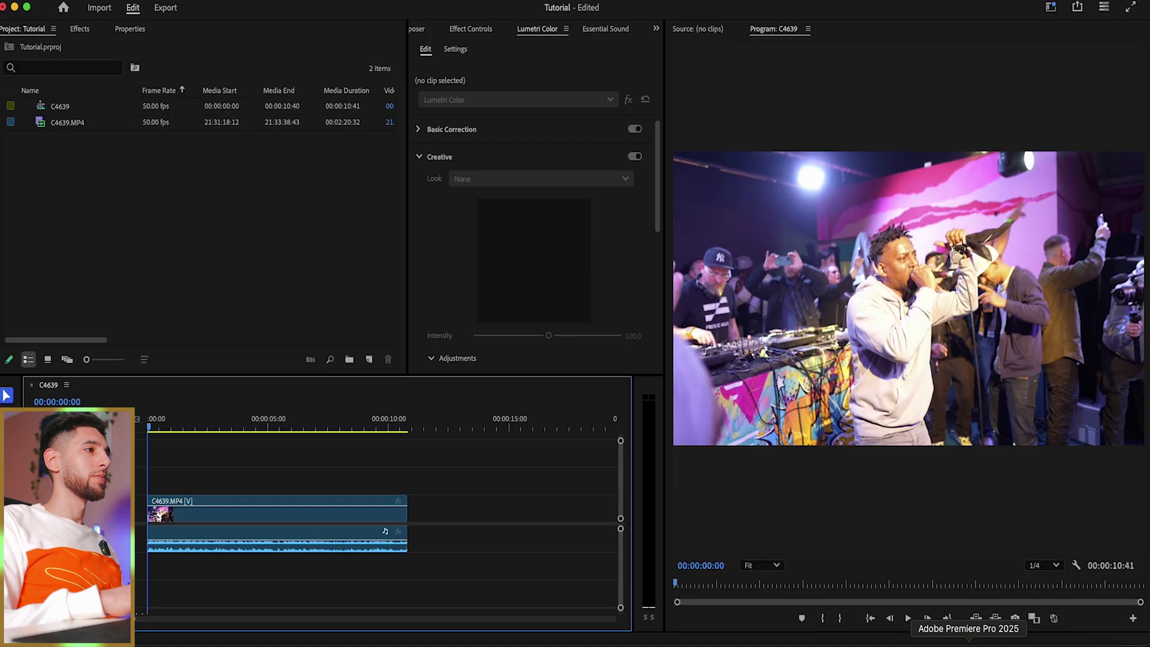
right_click(133, 239)
mouse_move(159, 300)
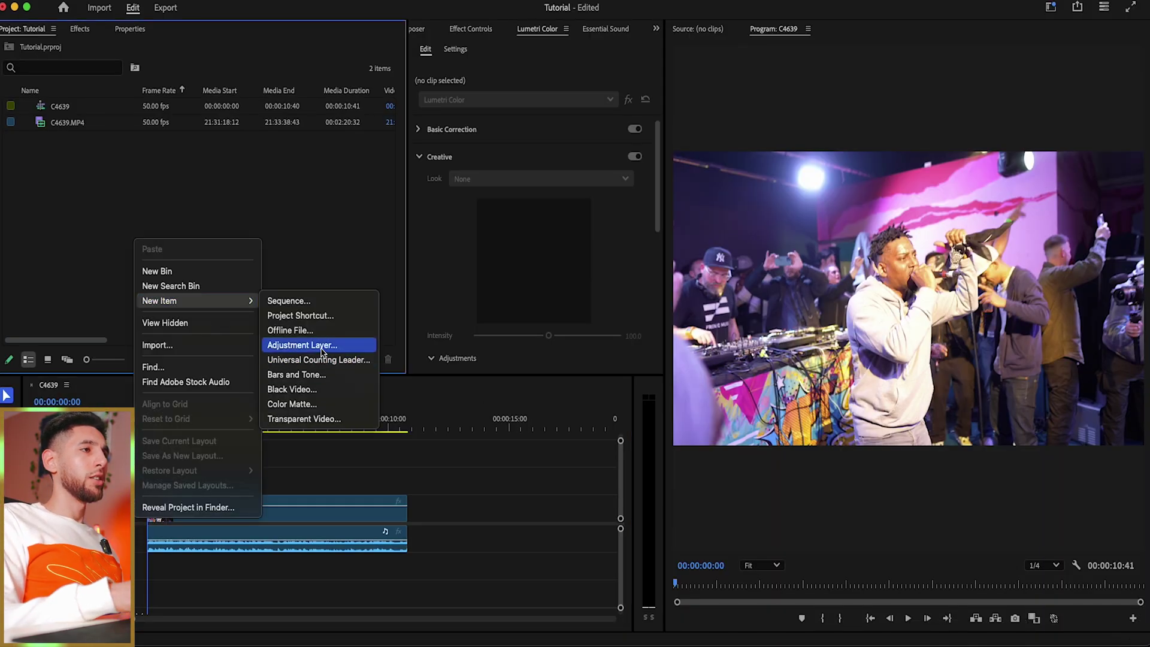
click(301, 345)
click(649, 392)
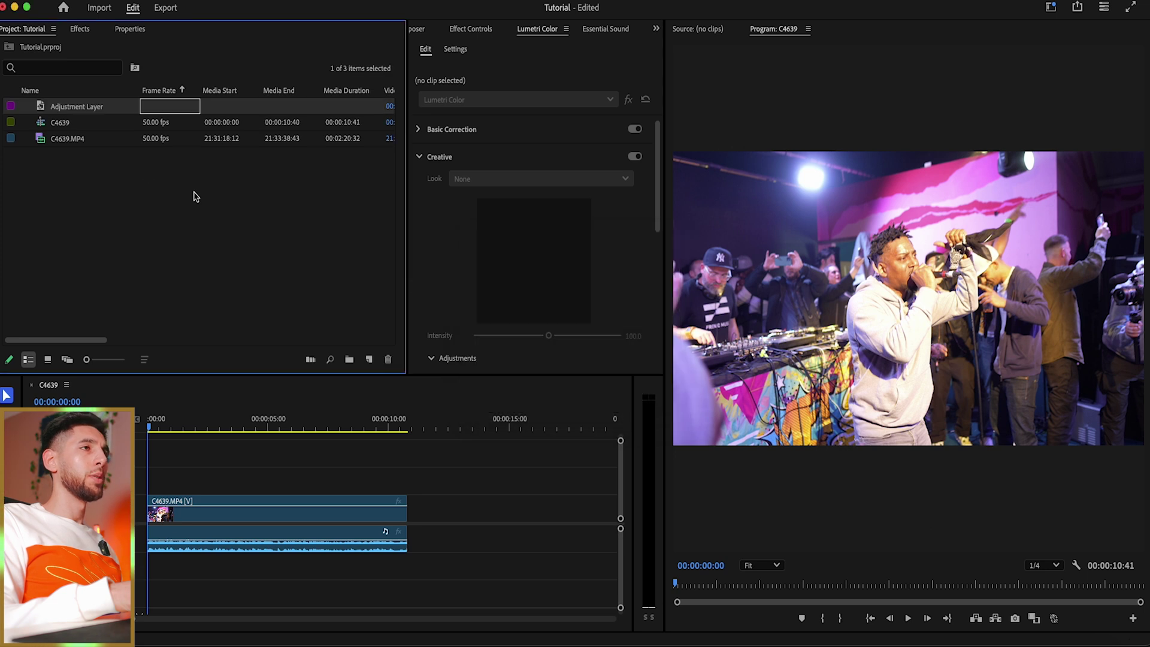
mouse_move(68, 106)
mouse_down()
mouse_move(238, 485)
mouse_move(407, 470)
mouse_up()
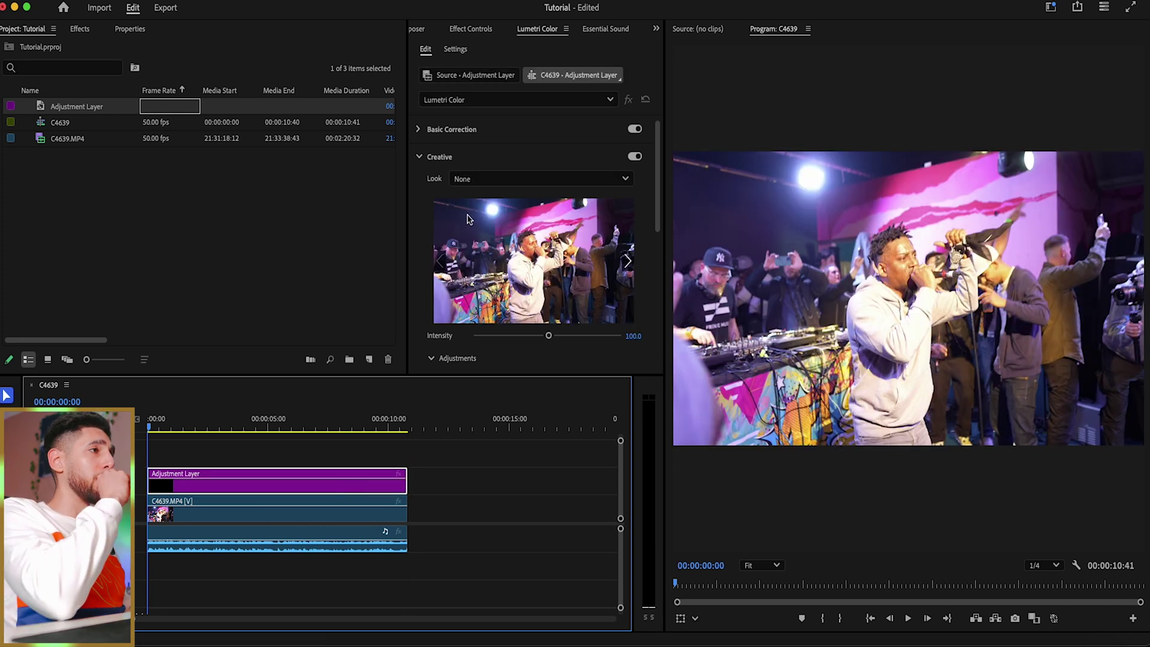
- Load NightVision_LUT.cube as the adjustment layer's Creative look and preview playback
click(463, 183)
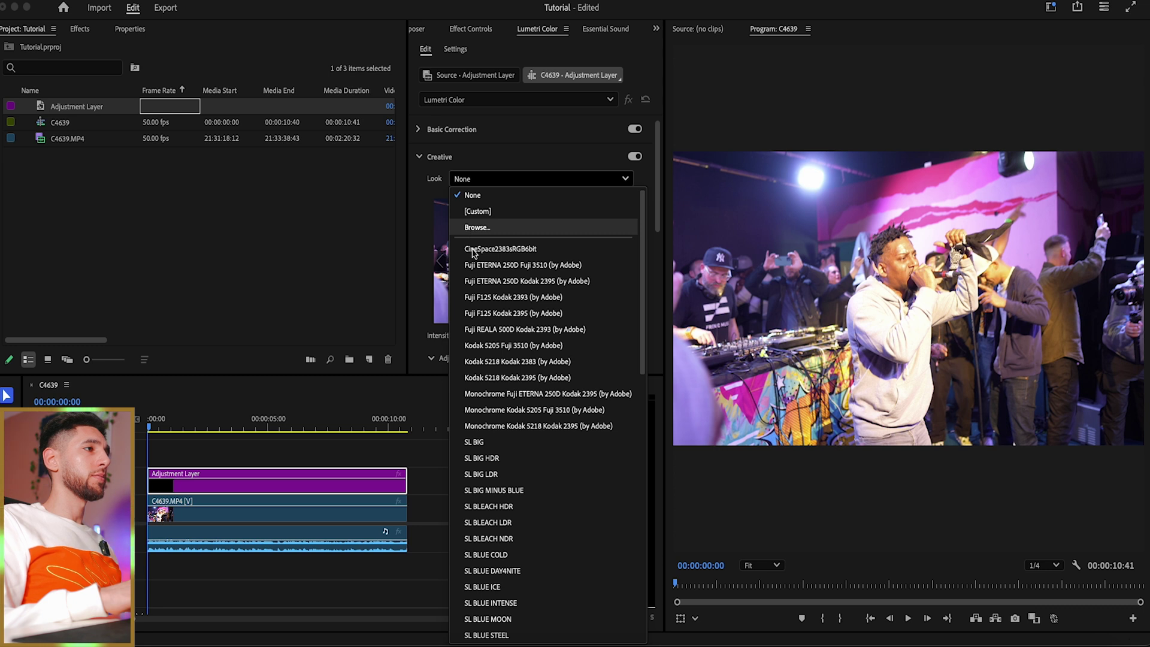
click(476, 228)
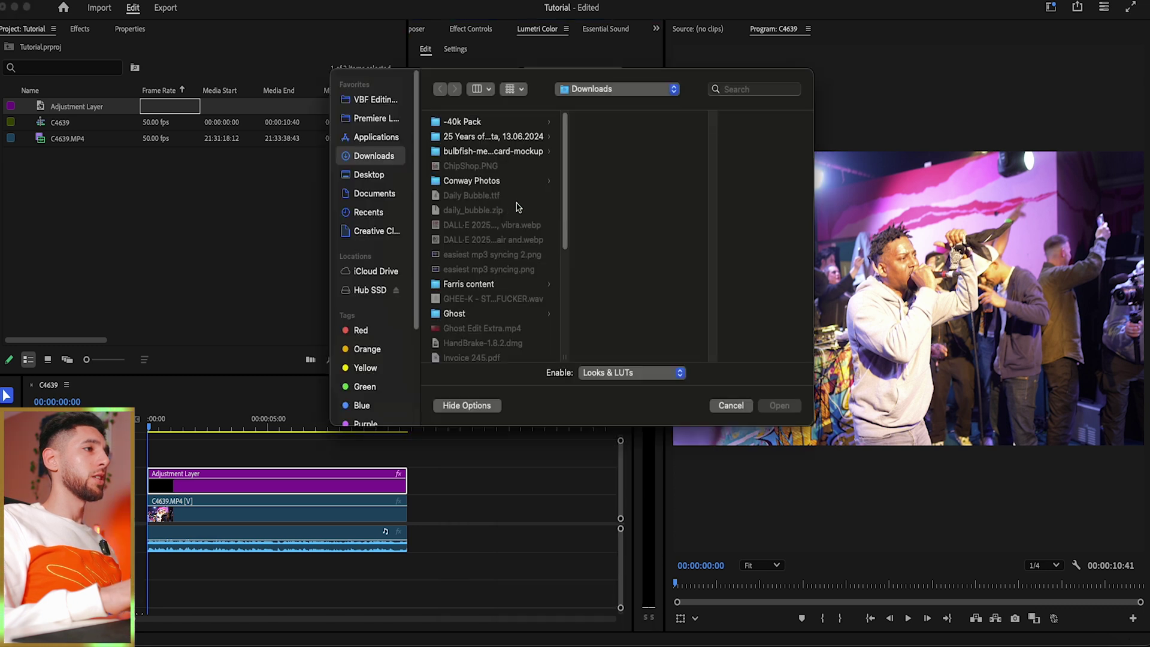
scroll(575, 208, down, 5)
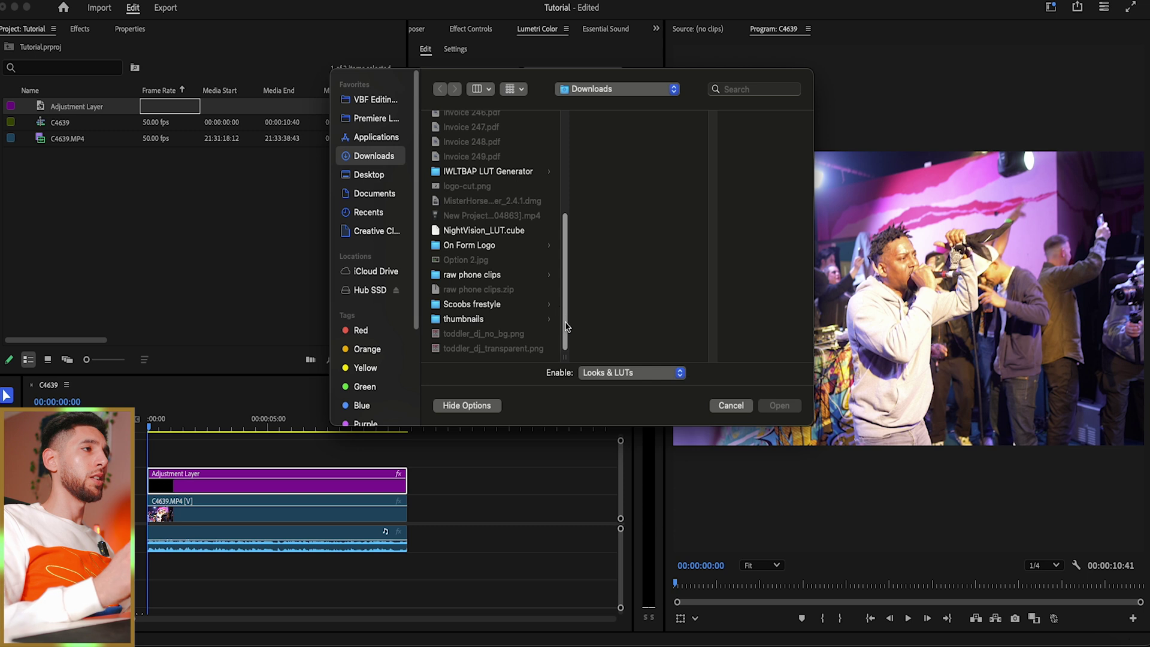
click(521, 233)
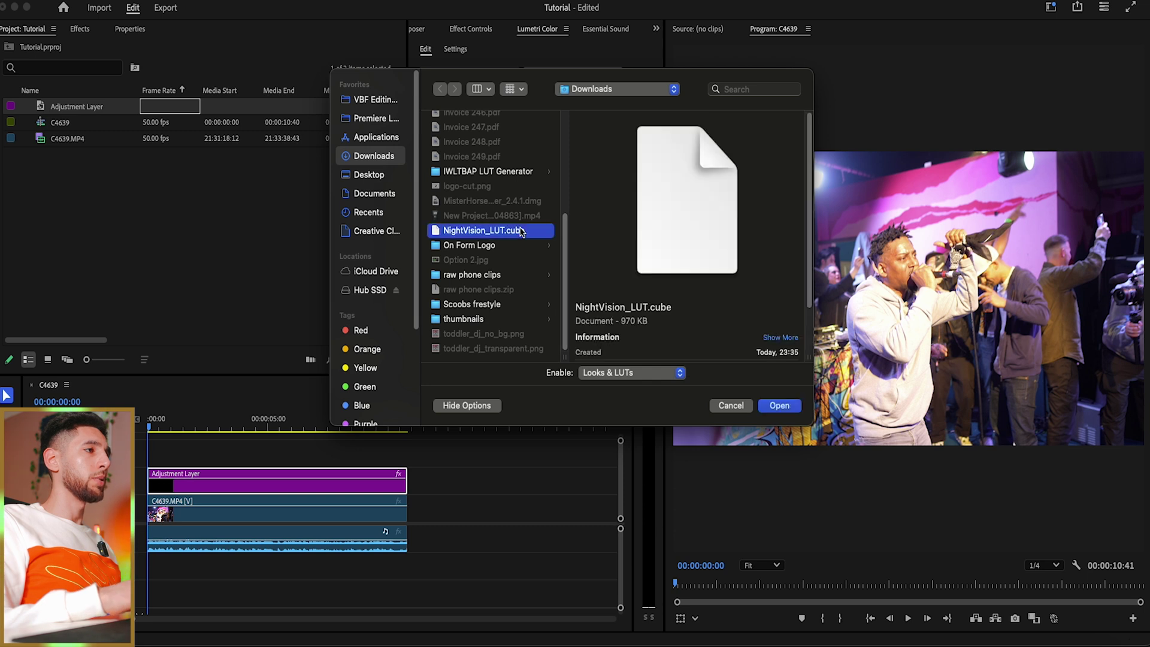
click(780, 407)
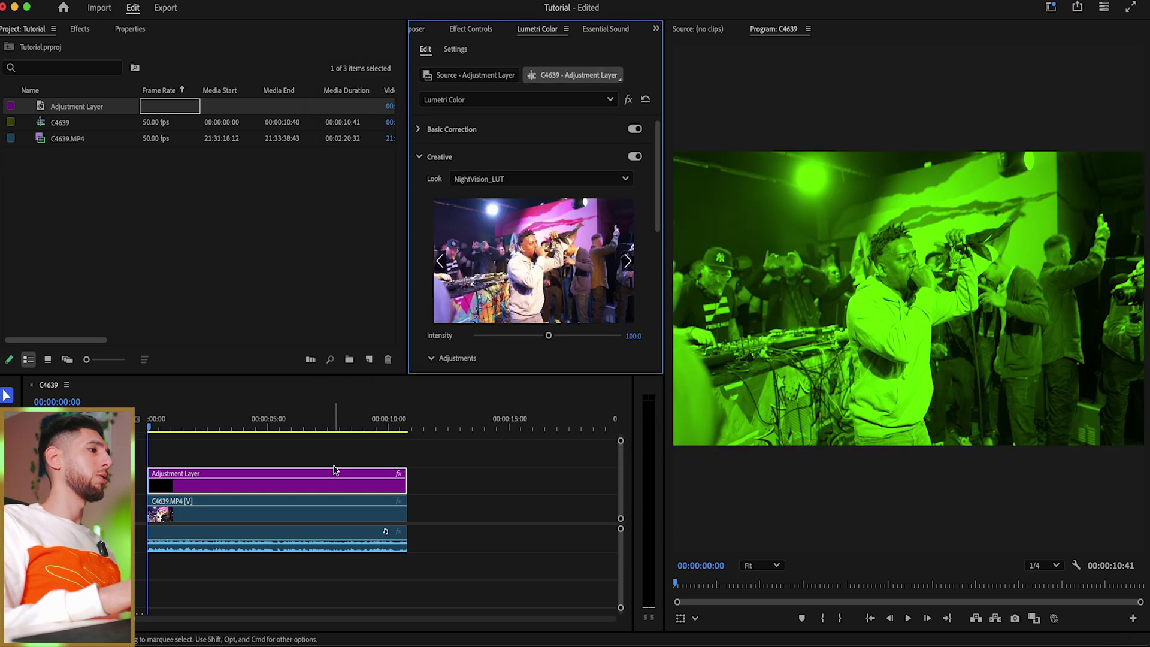
key(space)
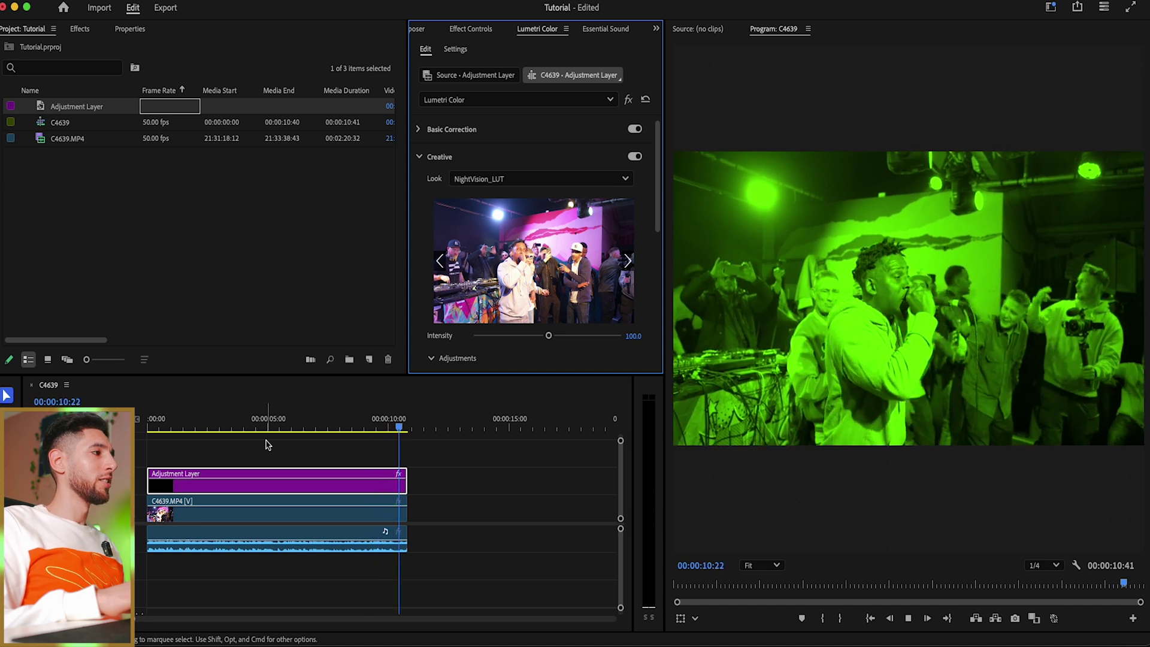
key(space)
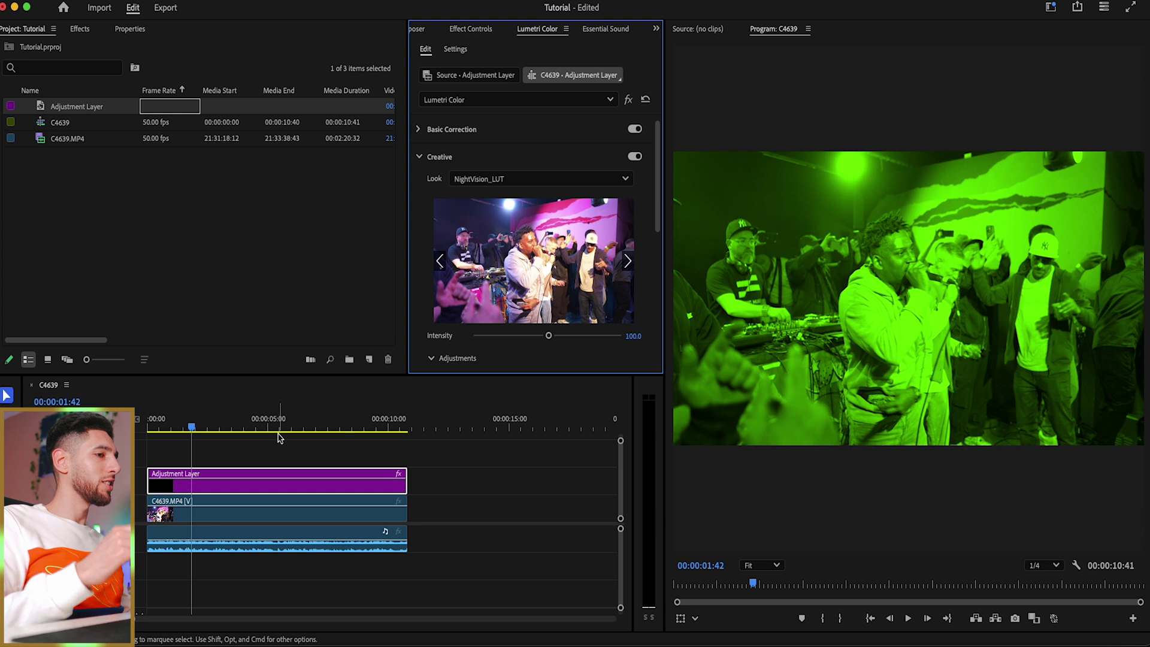
- Ask ChatGPT for a black-and-white horror noir LUT file
click(160, 641)
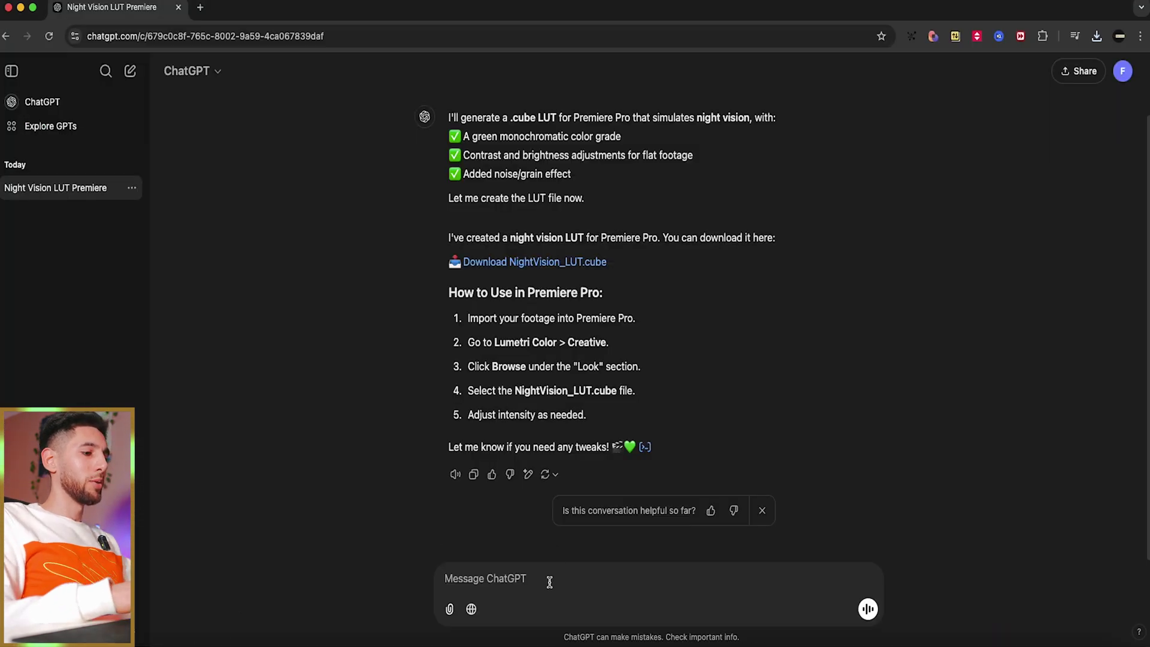
text(Pe)
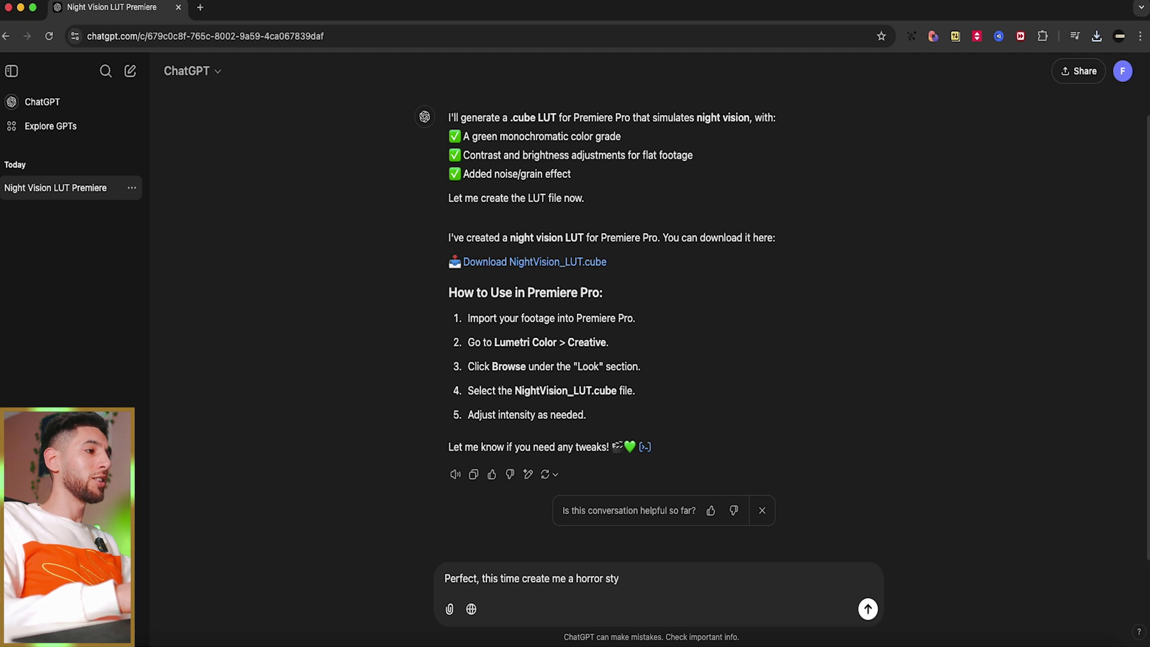
key(BackSpace)
text(noir s)
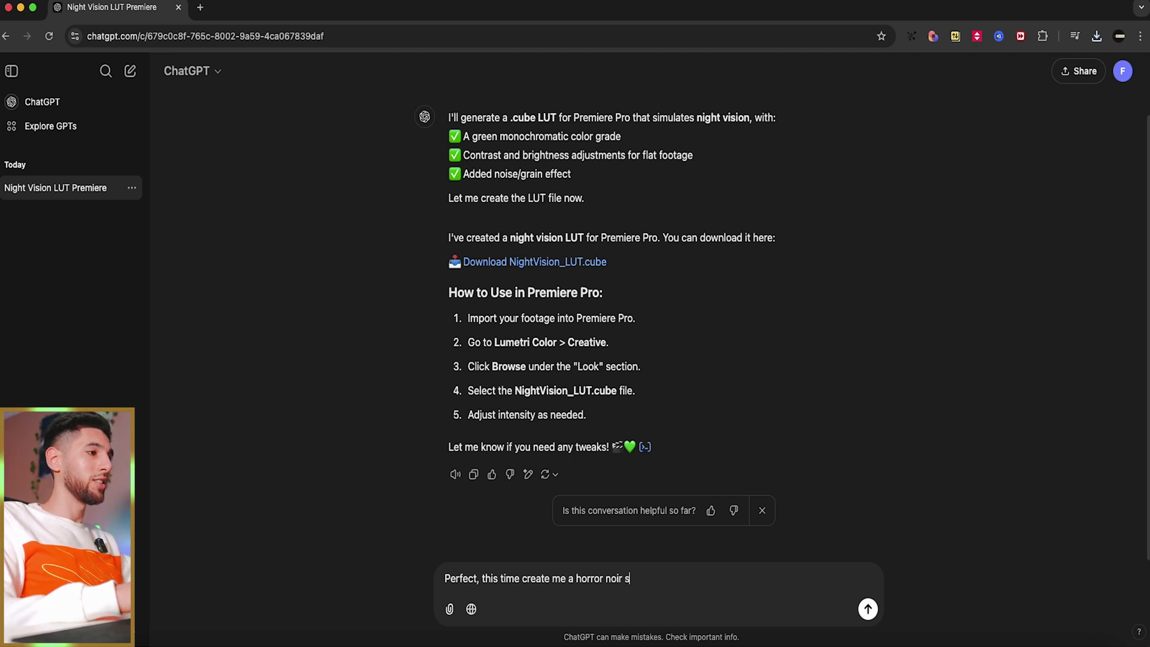
text(tyle black and white lut)
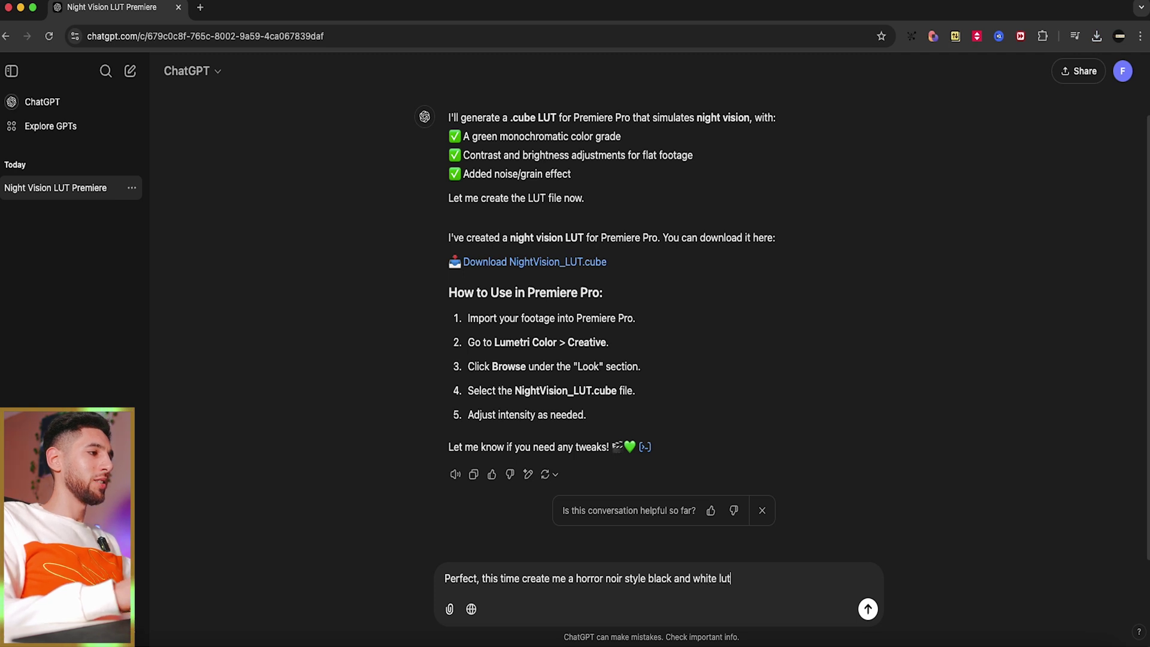
key(Return)
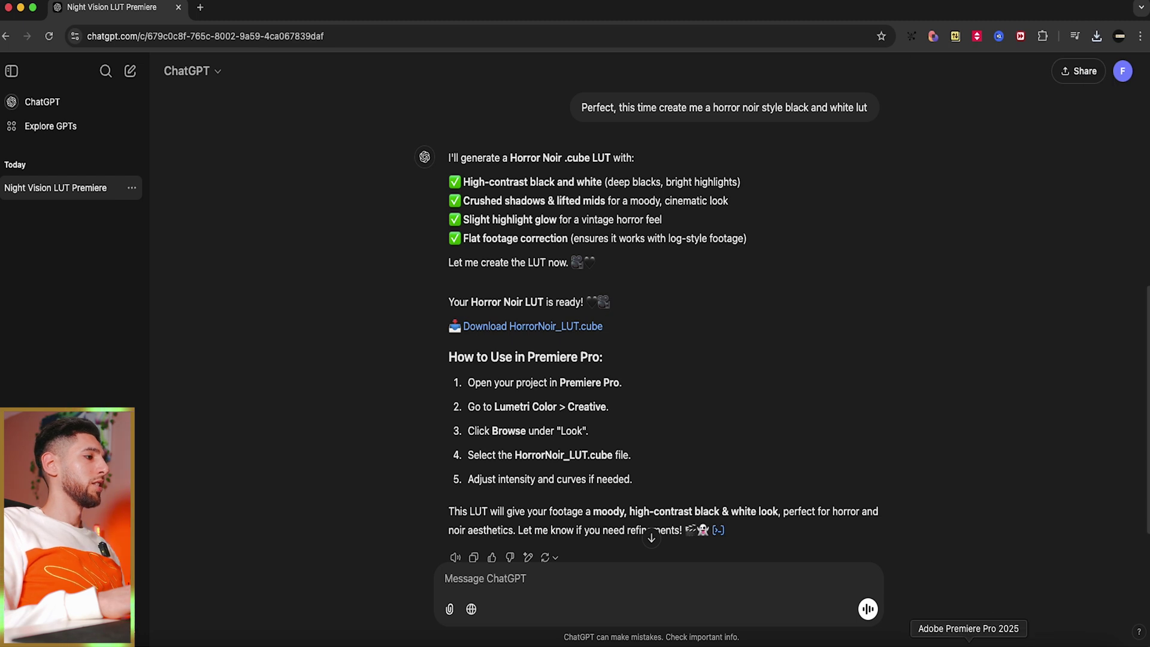
- Load HorrorNoir_LUT.cube as the adjustment layer's Lumetri Creative look
click(969, 642)
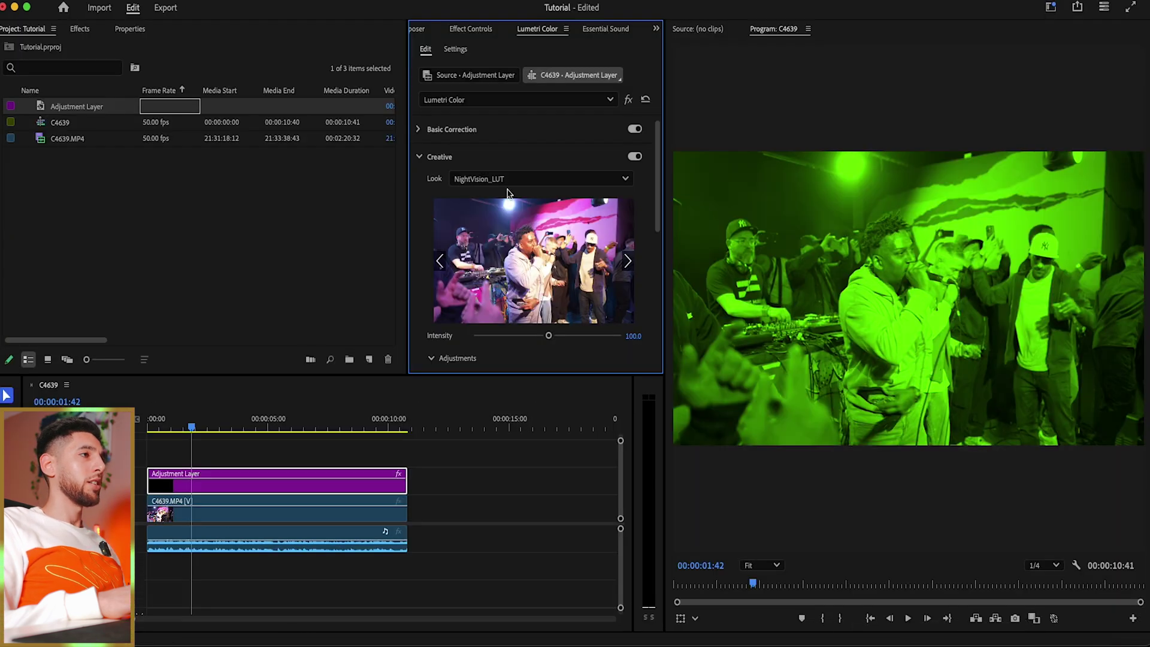
click(508, 179)
click(492, 211)
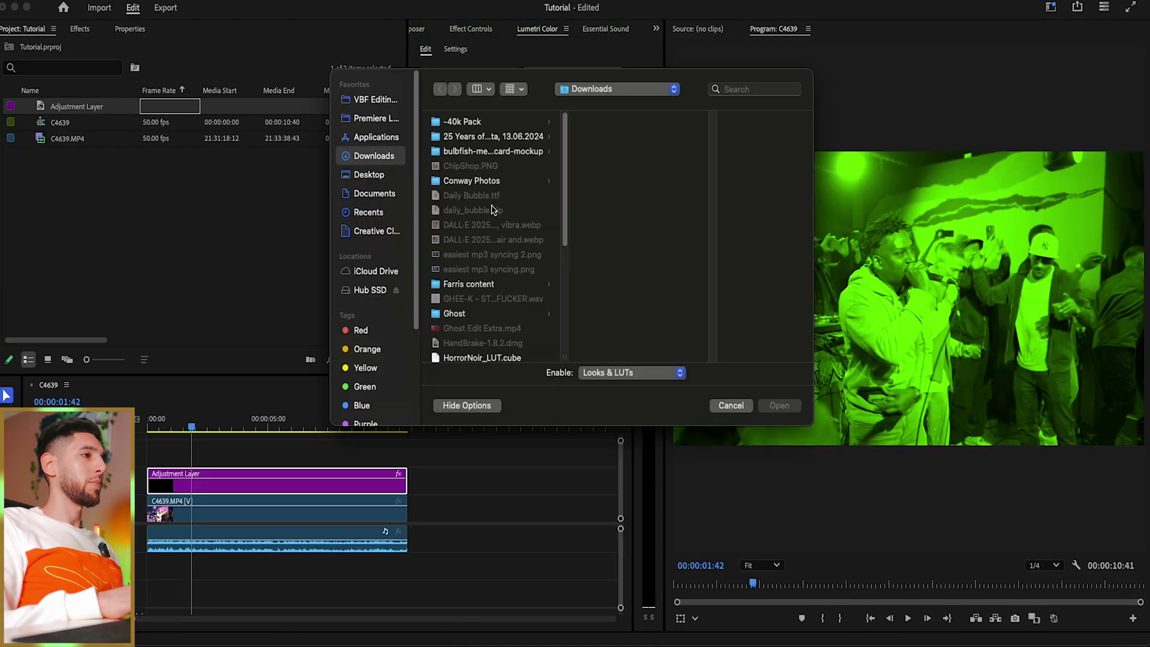
click(500, 356)
click(778, 406)
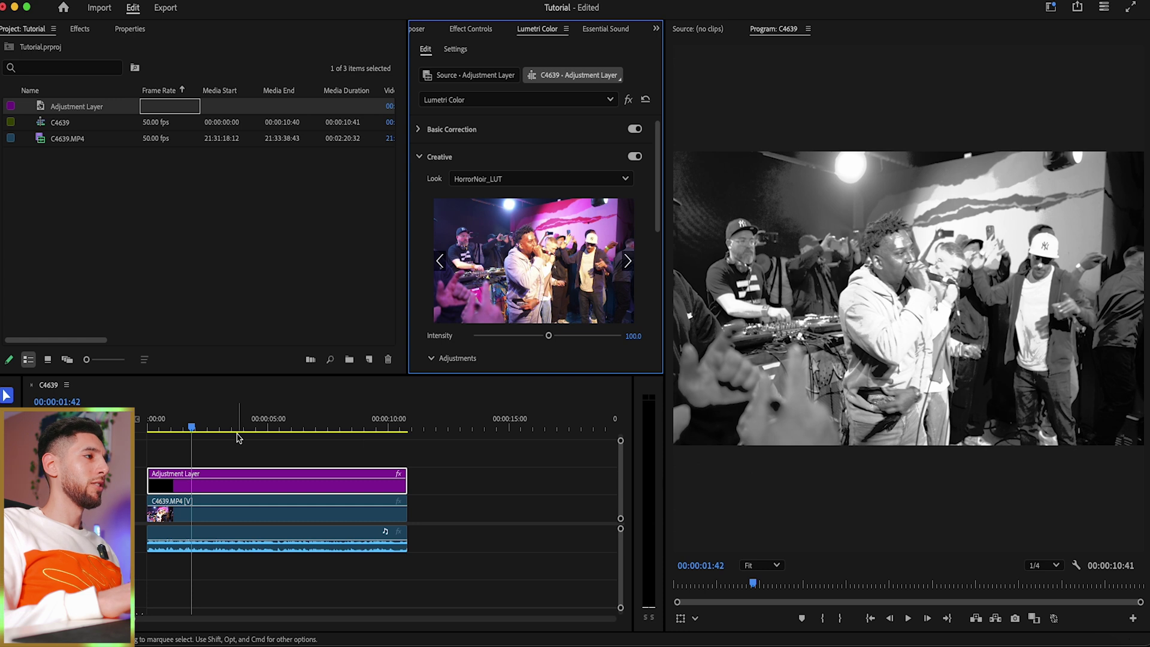
- Play the sequence from the start to preview the black-and-white result
key(space)
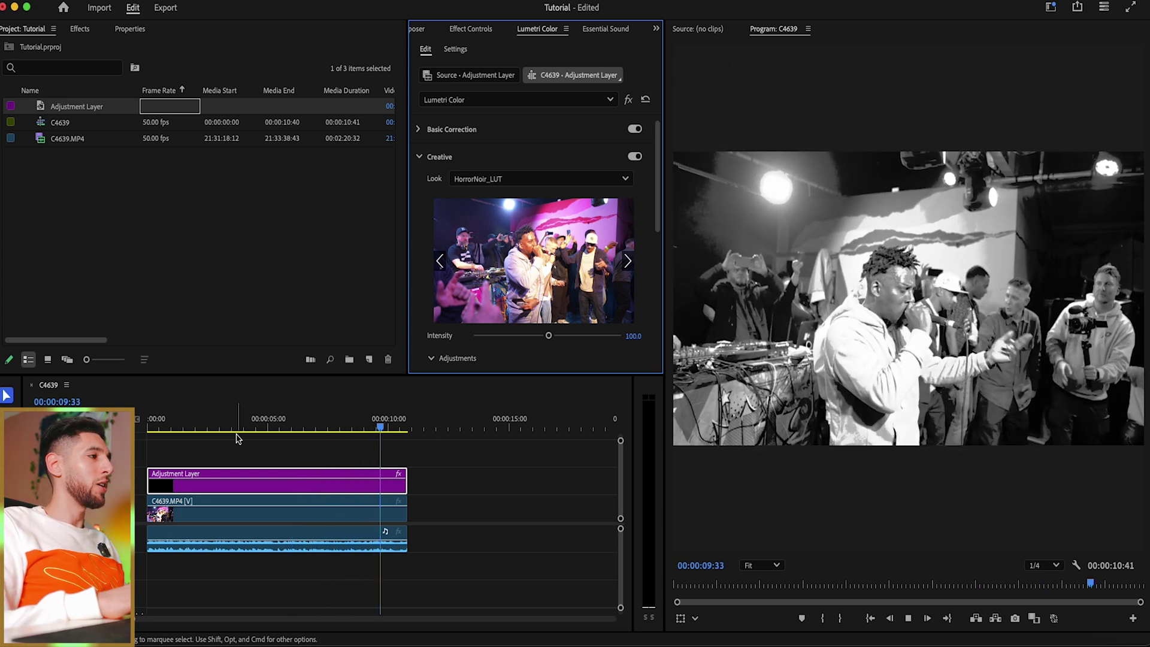
key(Home)
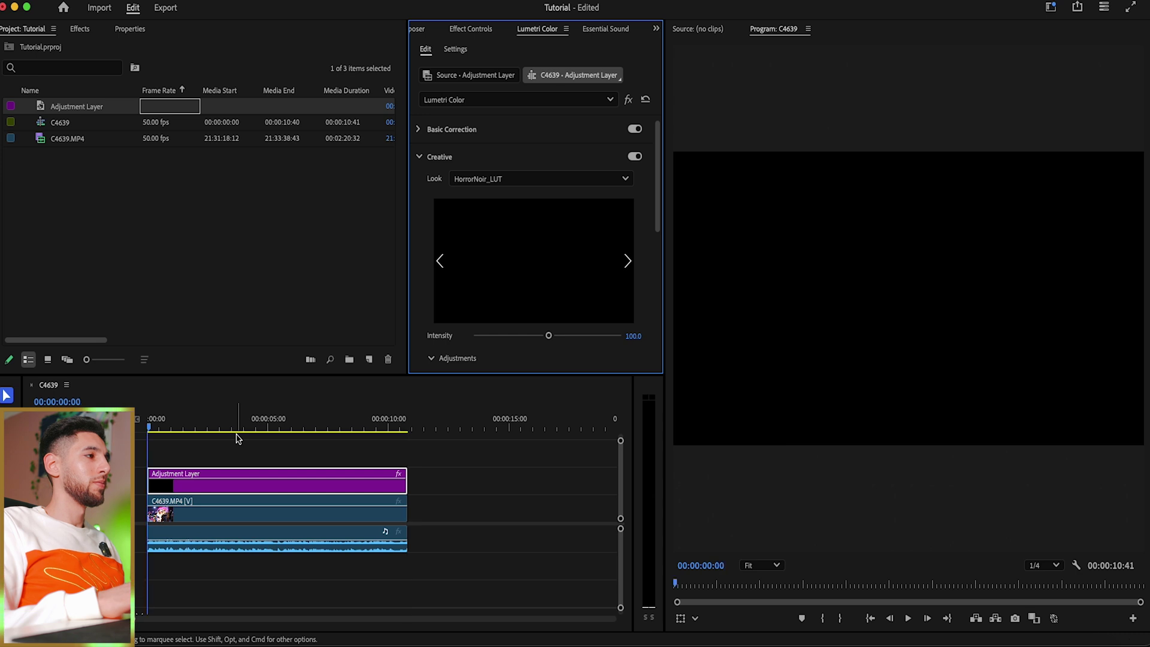
key(space)
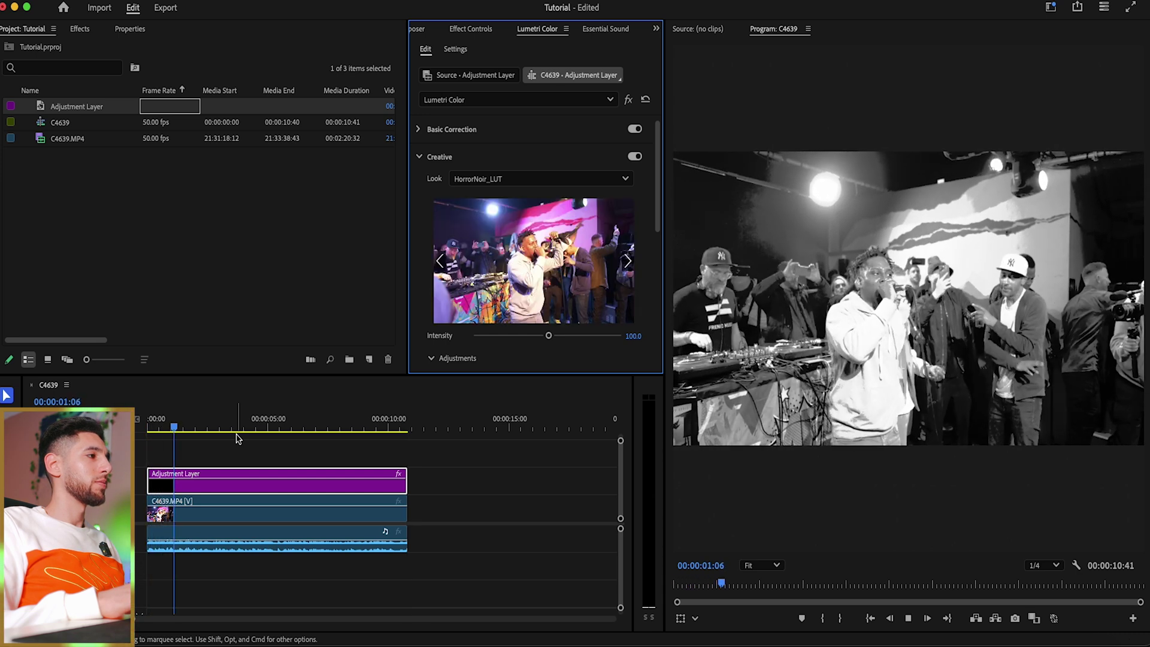
key(space)
key(Home)
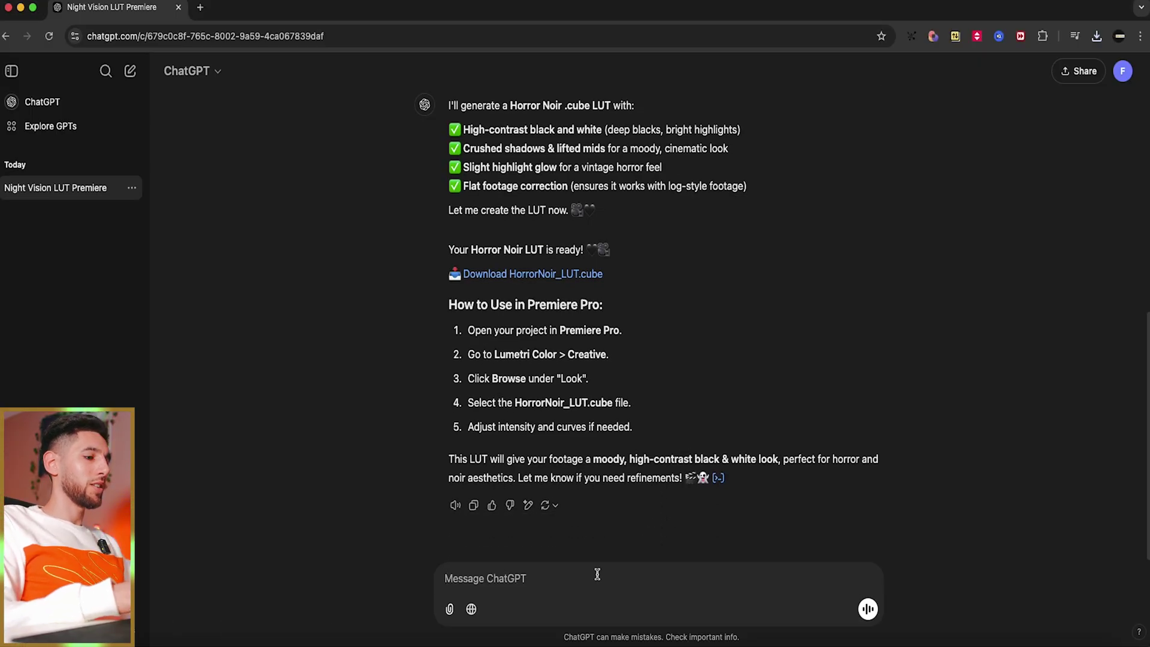
text(Perfect this time create me a bl)
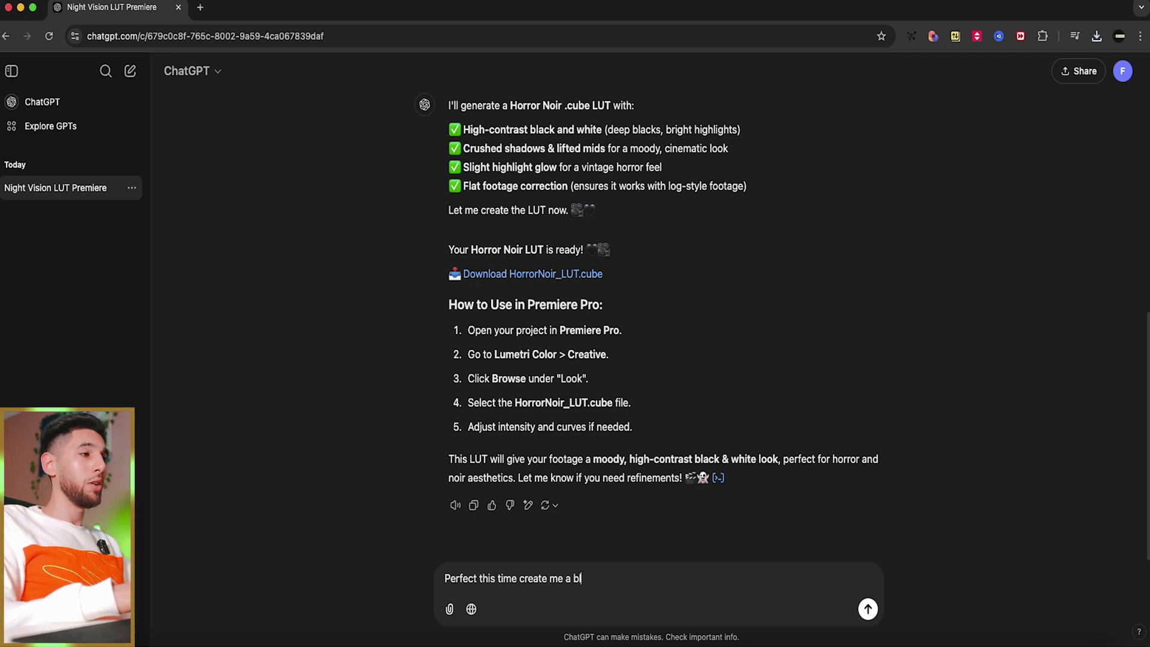
text(ue )
text(LUT)
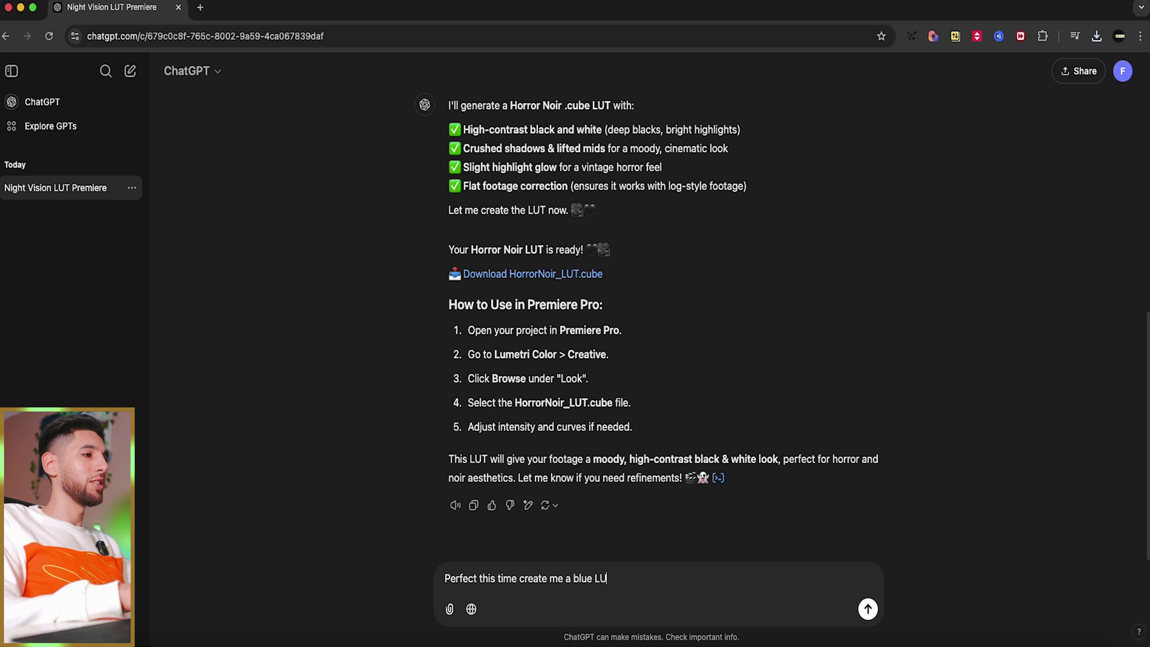
- Send ChatGPT the request for a blue-toned LUT
key(Return)
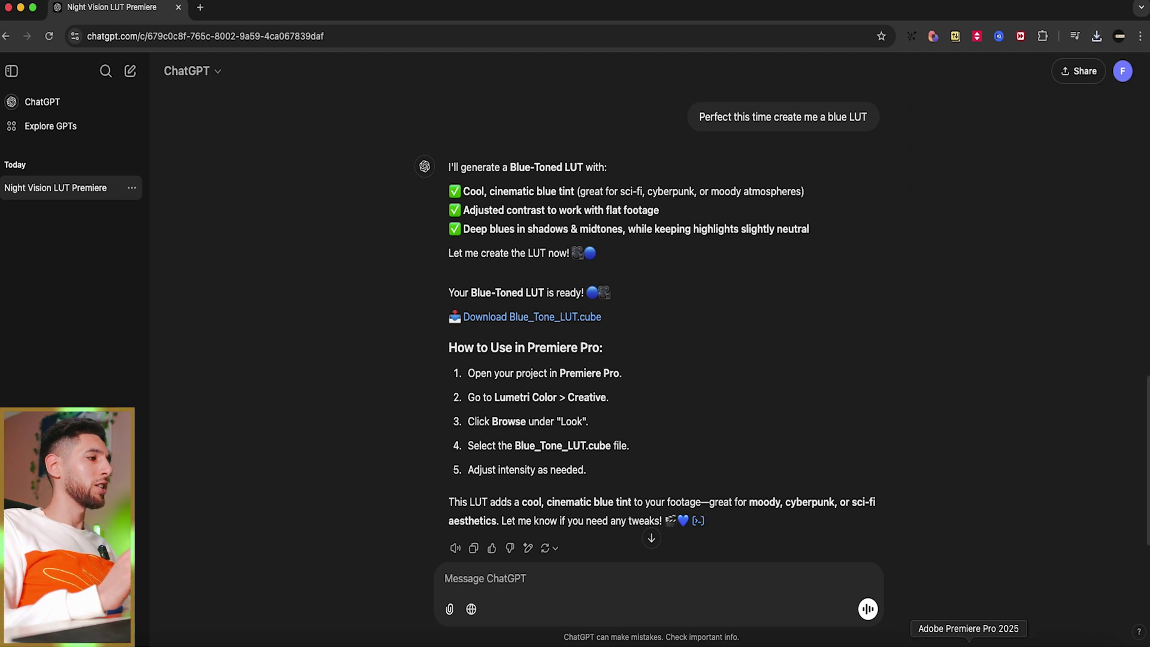
- Load Blue_Tone_LUT.cube as the Creative look and play back the blue-tinted clip
click(970, 642)
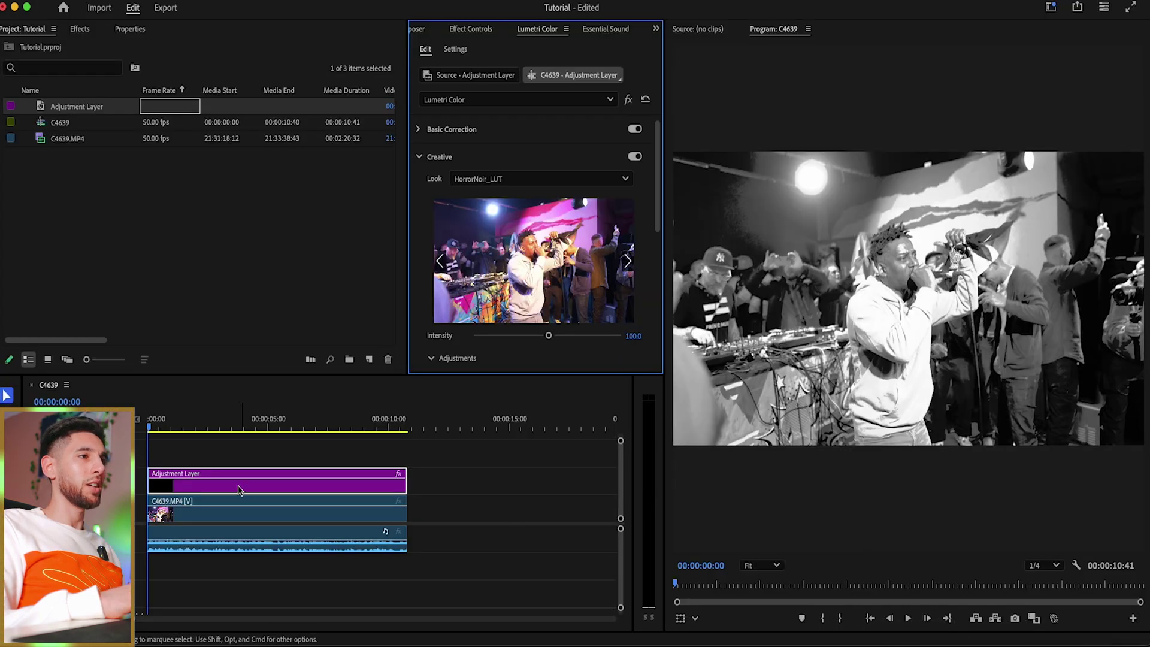
click(497, 180)
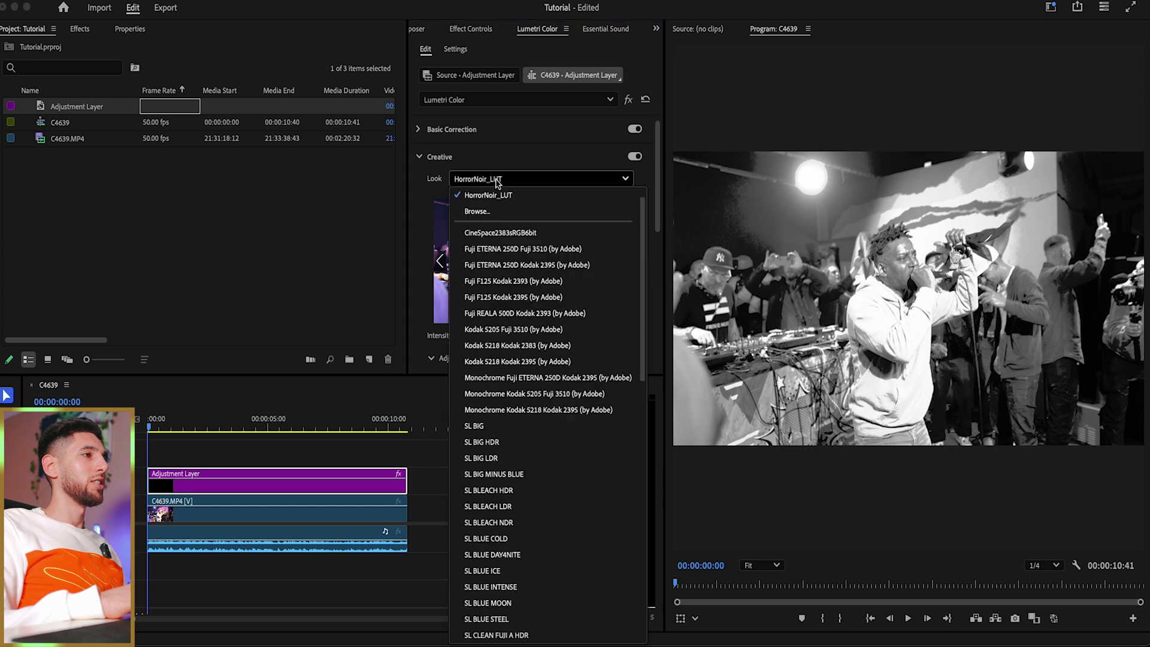
click(486, 213)
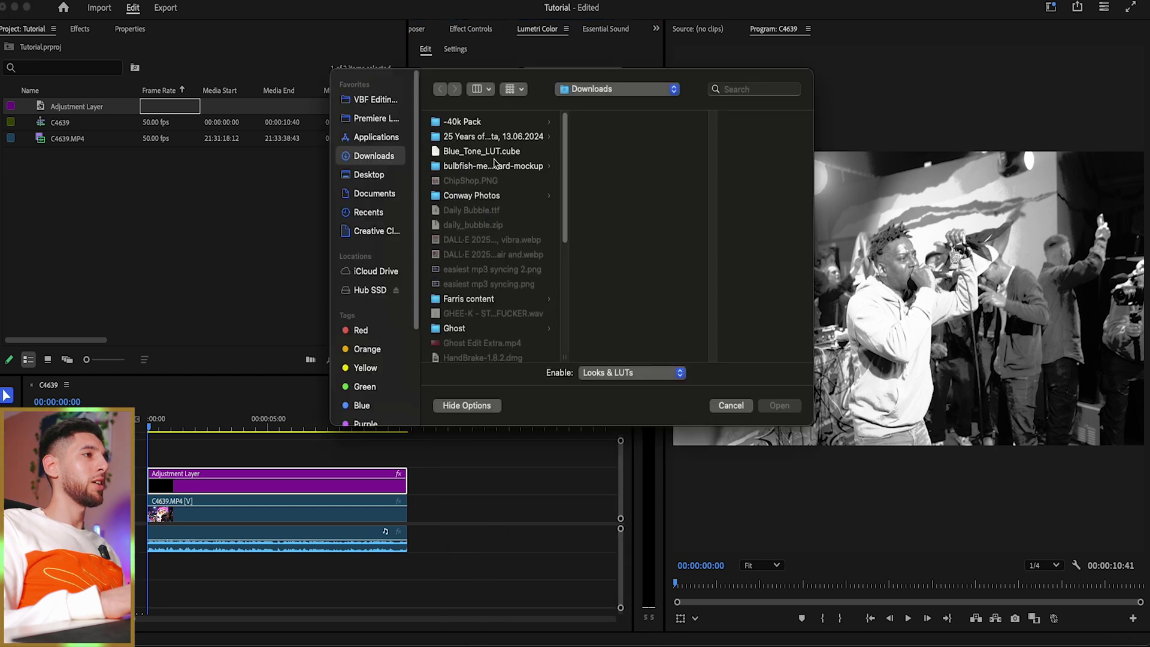
double_click(497, 151)
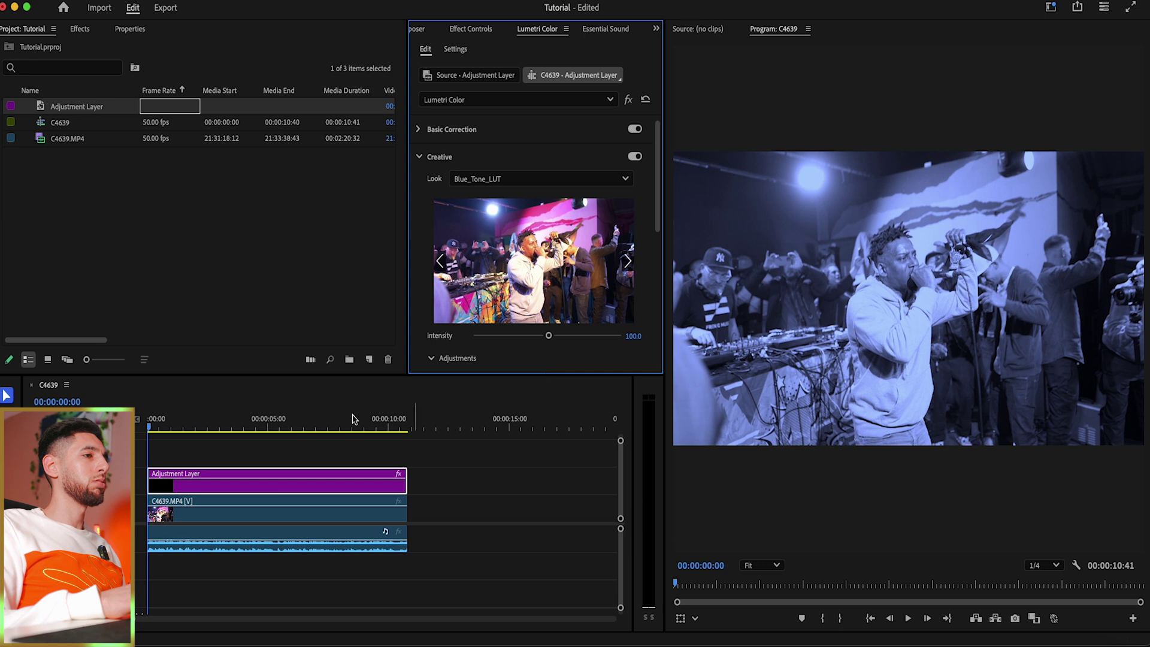
key(space)
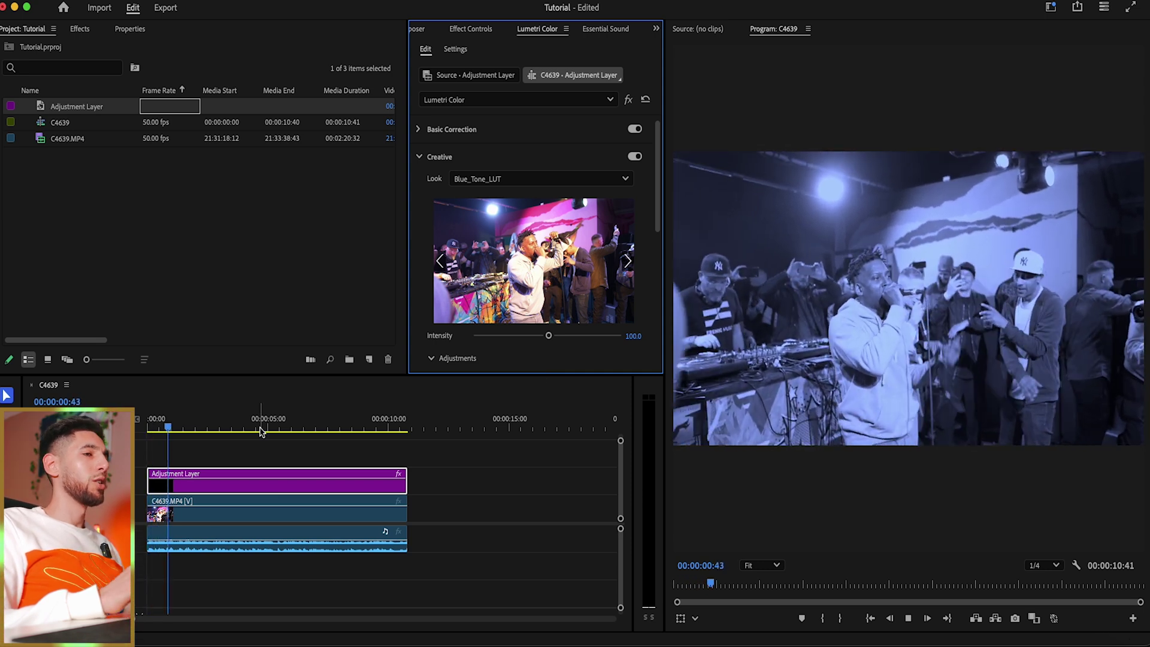